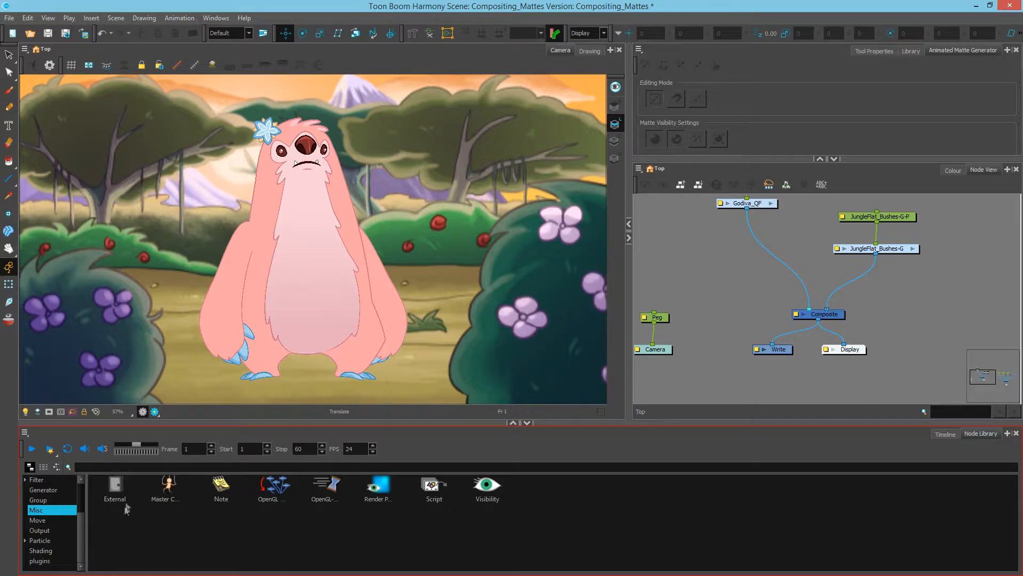
Add a Master Controller node in the empty area of the node network and delete it.
{"action": "left_click_drag", "start_coordinate": [111, 486], "coordinate": [115, 501]}
{"action": "left_click_drag", "start_coordinate": [161, 485], "coordinate": [687, 263]}
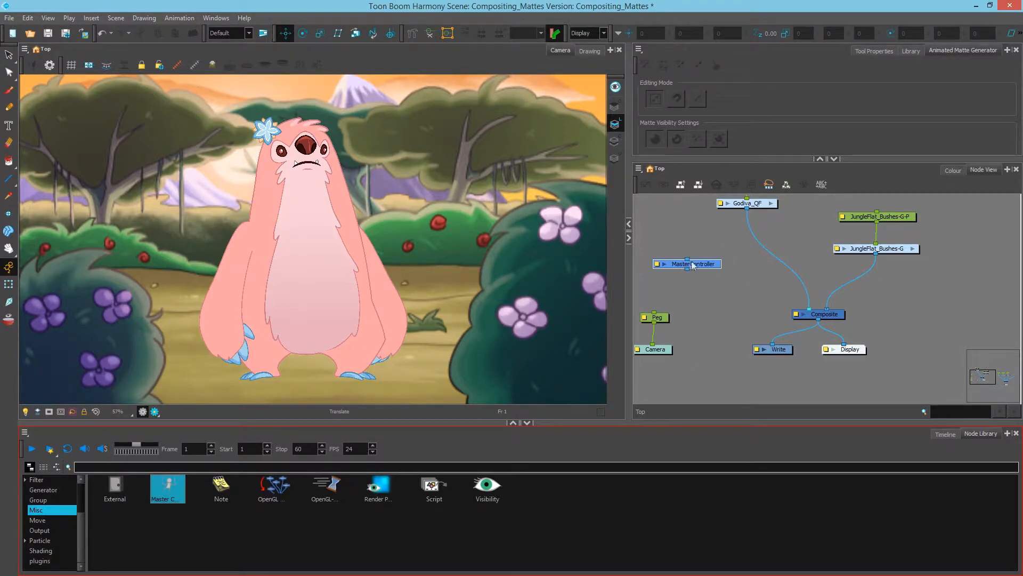
{"action": "left_click", "coordinate": [702, 267]}
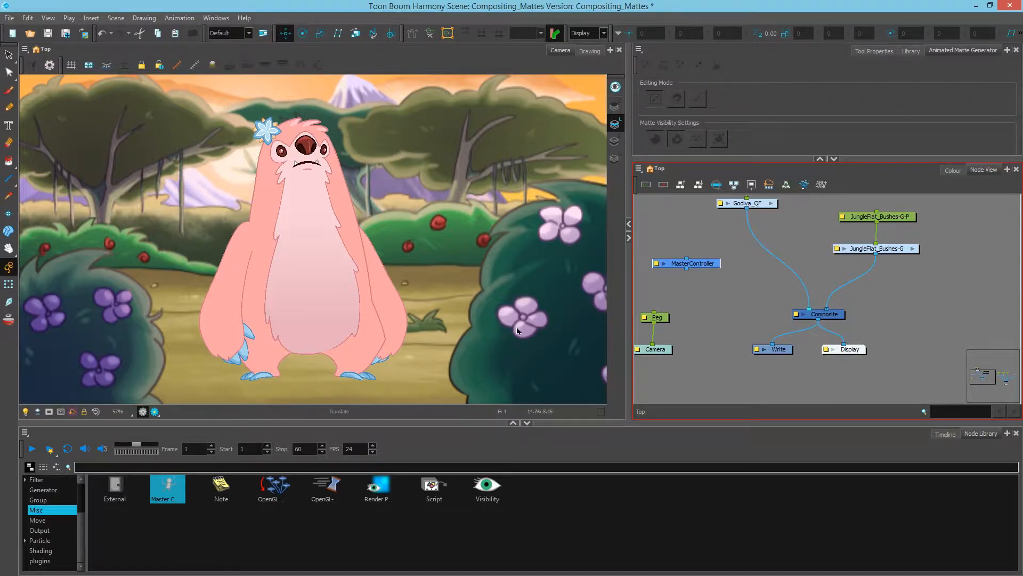
{"action": "mouse_move", "coordinate": [704, 267]}
{"action": "left_mouse_down"}
{"action": "mouse_move", "coordinate": [710, 259]}
{"action": "mouse_move", "coordinate": [711, 271]}
{"action": "left_mouse_up"}
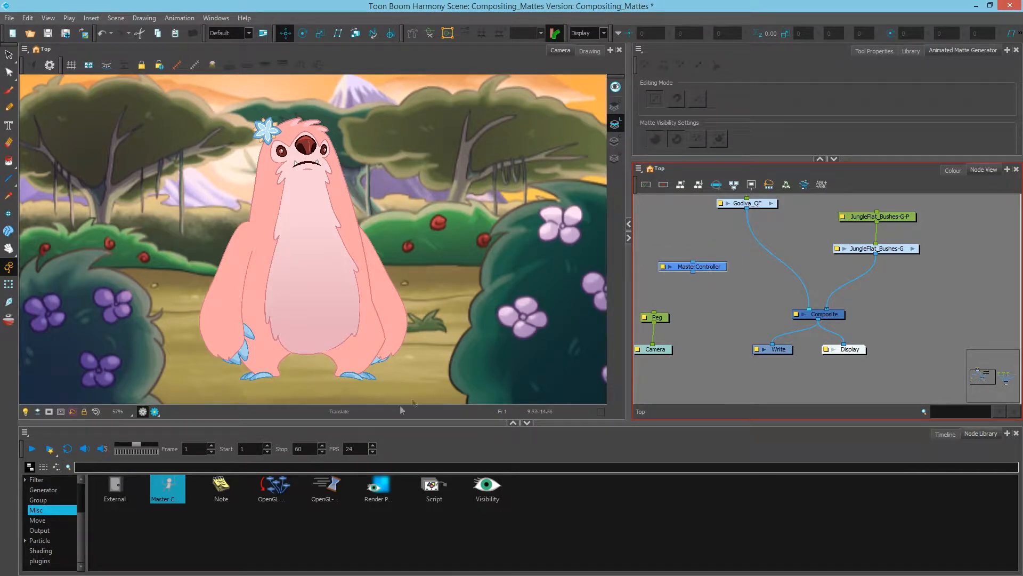
{"action": "key", "text": "Delete"}
Add a Note node to the node network and enter the text "This is a note.".
{"action": "left_click_drag", "start_coordinate": [218, 485], "coordinate": [693, 259]}
{"action": "double_click", "coordinate": [693, 259]}
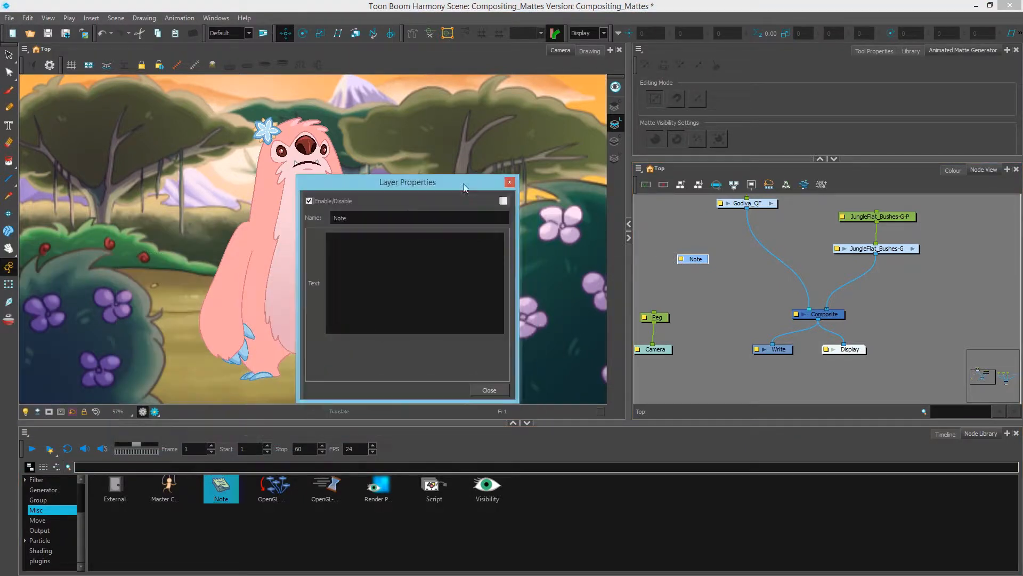
{"action": "type", "text": "This is a note."}
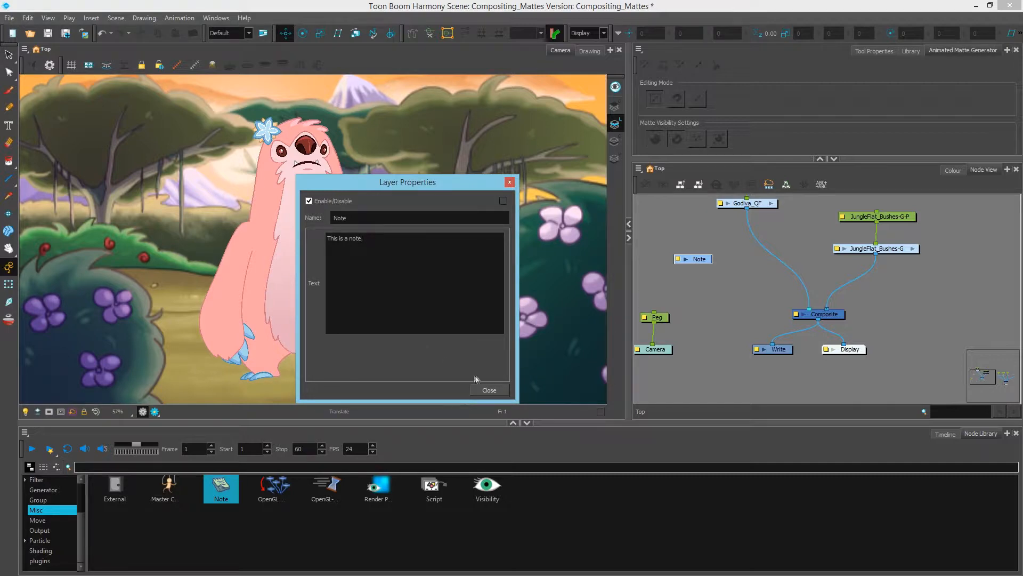
{"action": "left_click", "coordinate": [489, 390]}
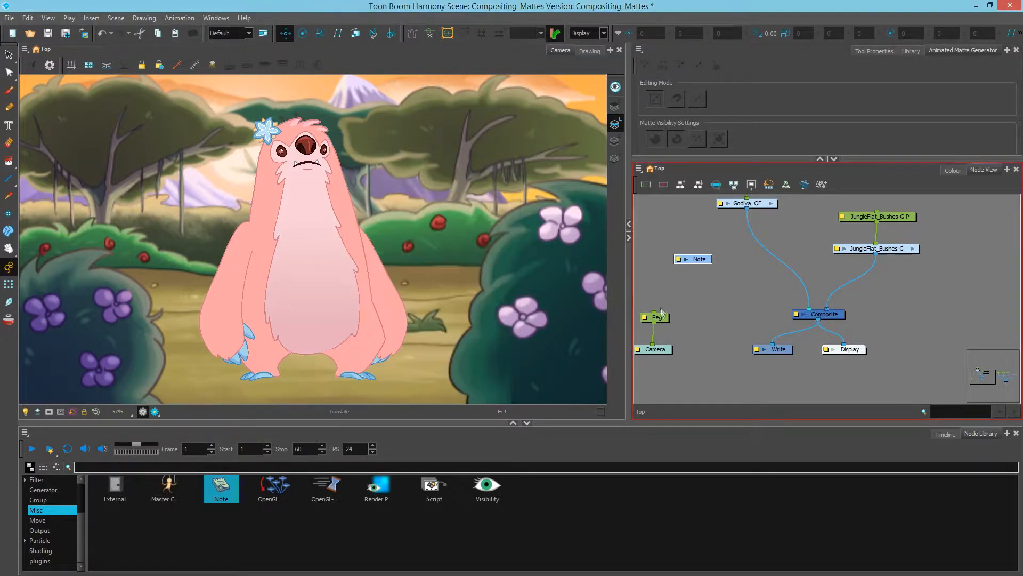
Move the Note node closer to the Composite node, review its properties and delete it.
{"action": "left_click_drag", "start_coordinate": [697, 260], "coordinate": [759, 289]}
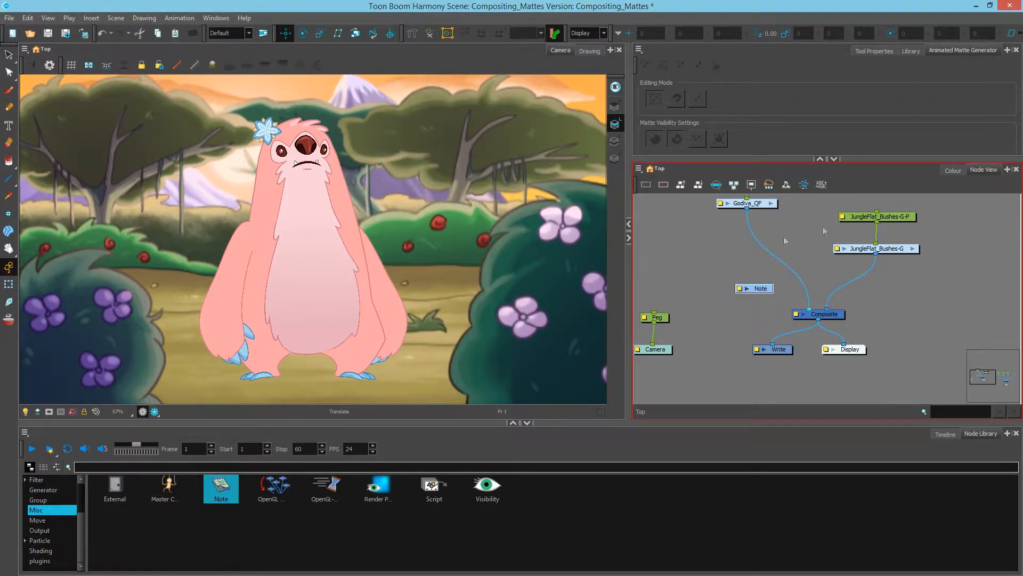
{"action": "double_click", "coordinate": [739, 290]}
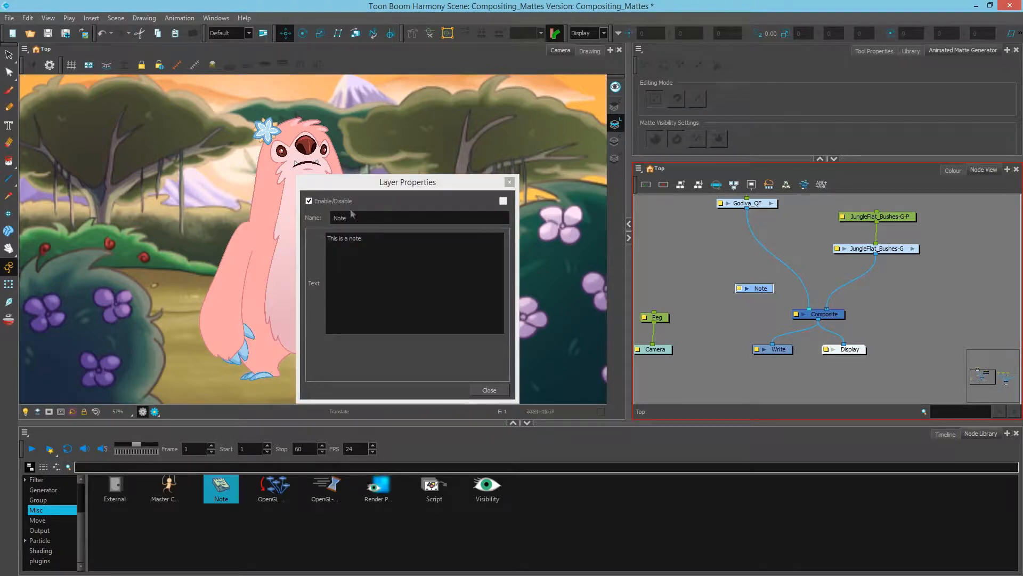
{"action": "left_click", "coordinate": [489, 390]}
{"action": "key", "text": "Delete"}
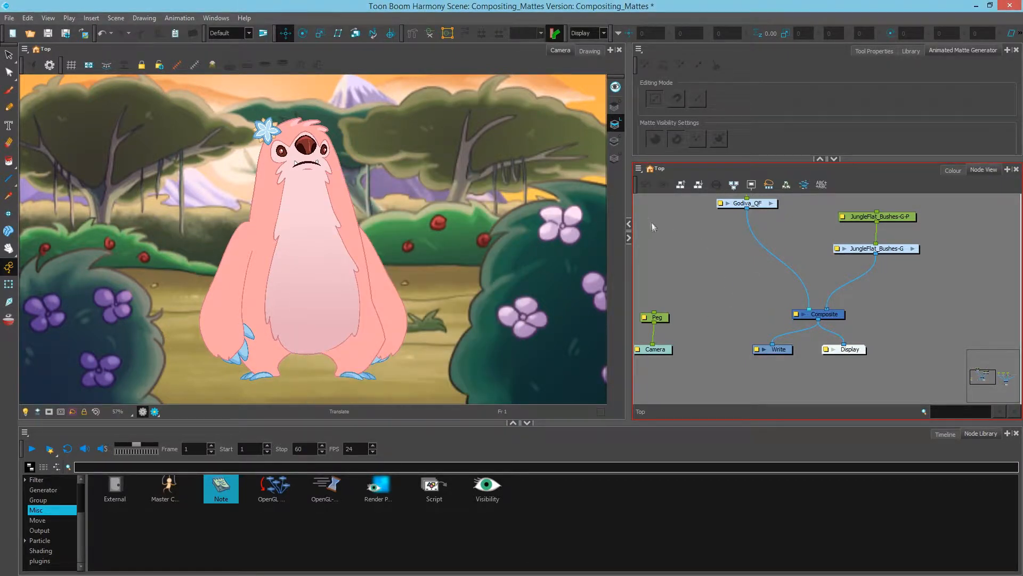
Insert a backdrop in the node network, naming it Note with the text "This is a note.".
{"action": "left_click", "coordinate": [637, 170]}
{"action": "mouse_move", "coordinate": [656, 226]}
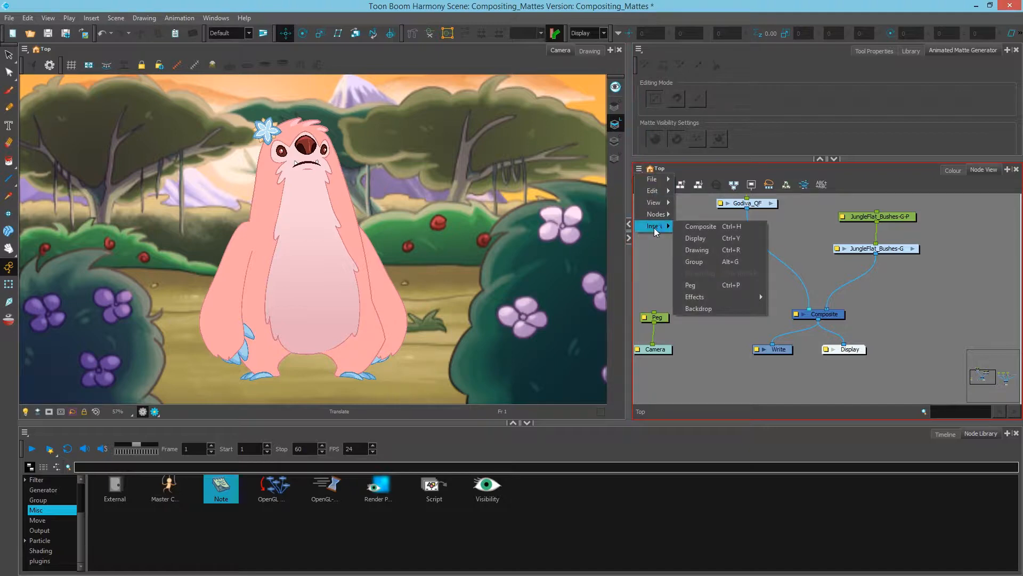
{"action": "left_click", "coordinate": [714, 308]}
{"action": "left_click_drag", "start_coordinate": [696, 271], "coordinate": [680, 237]}
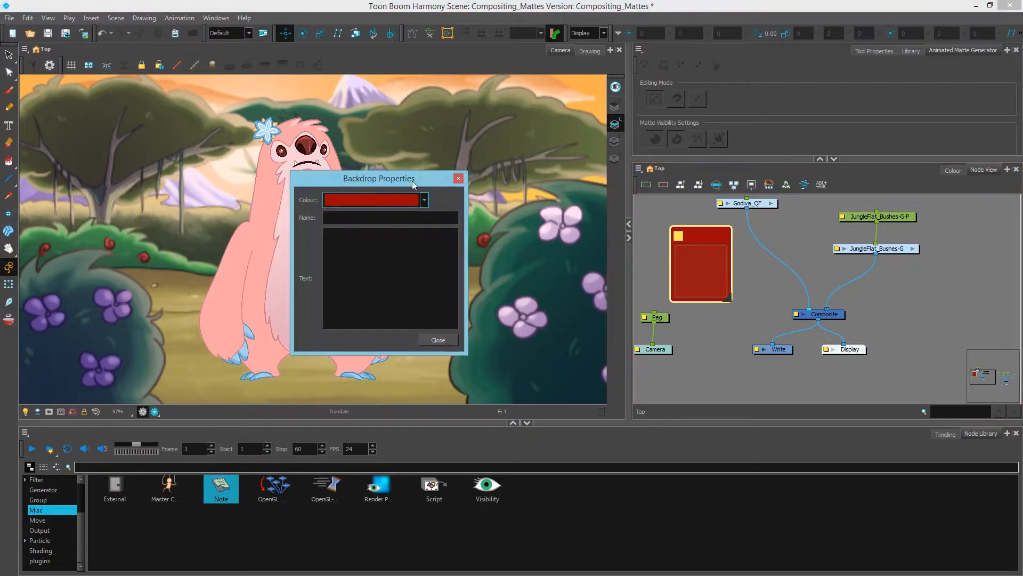
{"action": "left_click", "coordinate": [384, 217]}
{"action": "type", "text": "Note"}
{"action": "key", "text": "Tab"}
{"action": "type", "text": "This is a not"}
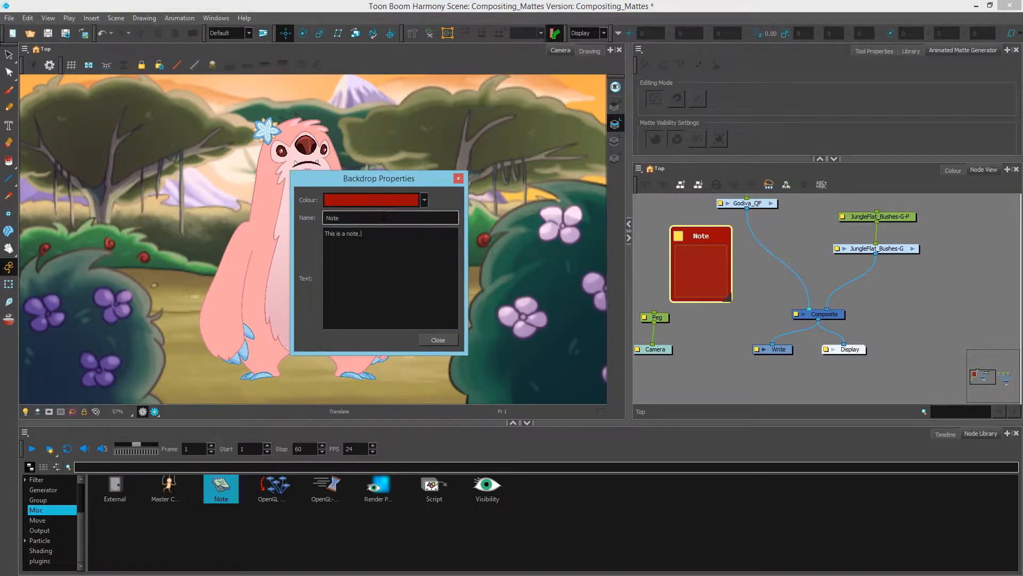
{"action": "left_click", "coordinate": [438, 339]}
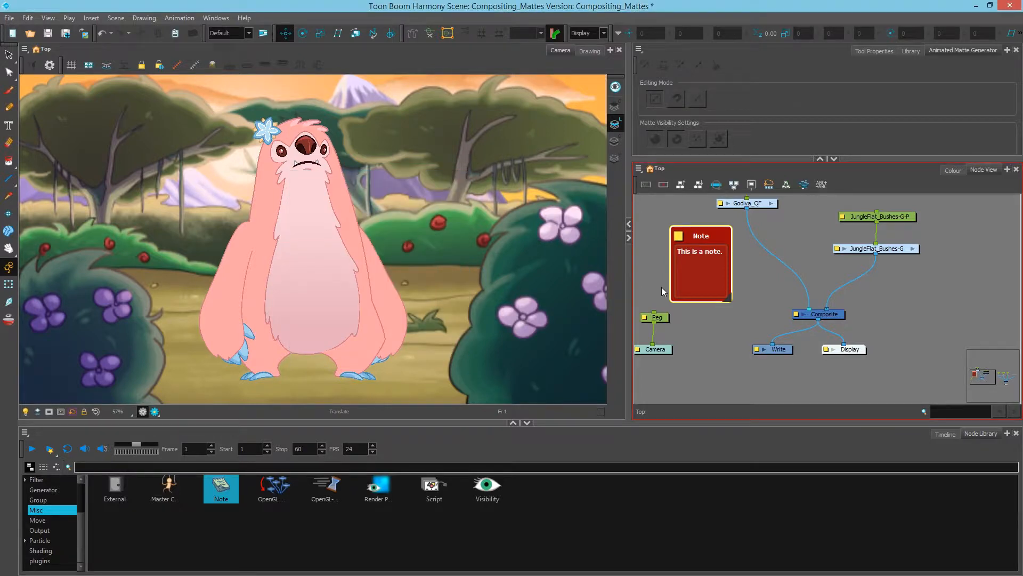
Resize and move the Note backdrop so that it encloses the Godiva_QF-P and Godiva_QF nodes.
{"action": "left_click_drag", "start_coordinate": [725, 297], "coordinate": [773, 299]}
{"action": "left_click_drag", "start_coordinate": [724, 243], "coordinate": [703, 243]}
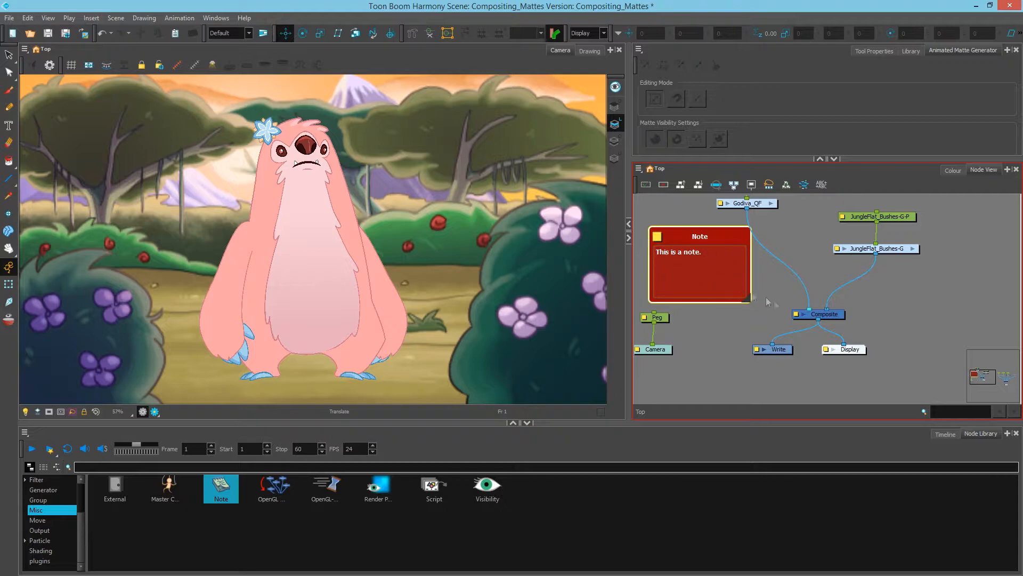
{"action": "left_click_drag", "start_coordinate": [695, 244], "coordinate": [725, 231]}
{"action": "left_click_drag", "start_coordinate": [781, 290], "coordinate": [803, 350]}
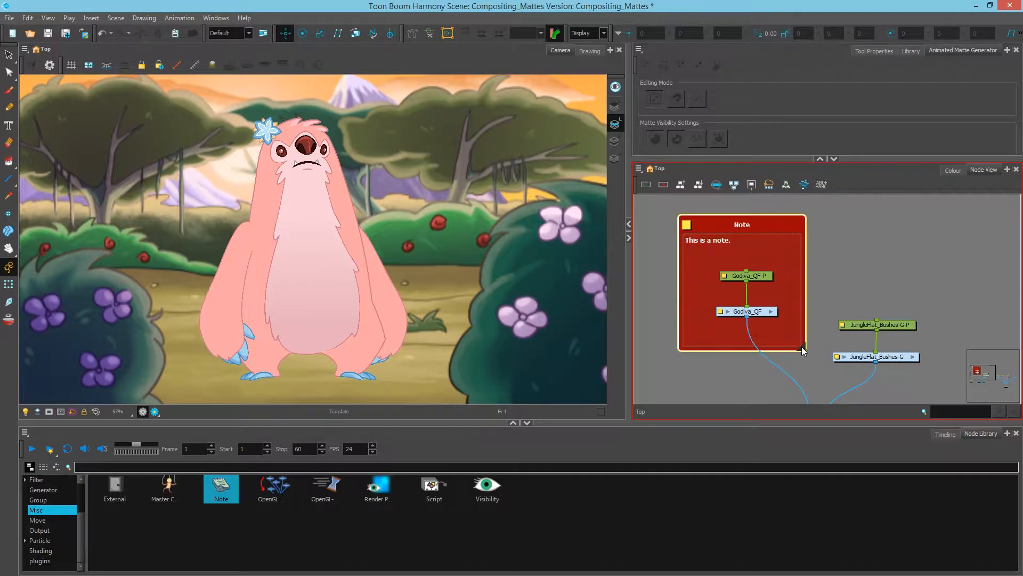
Move the backdrop together with the Godiva nodes, shrink it off them, and delete it.
{"action": "left_click_drag", "start_coordinate": [765, 233], "coordinate": [717, 246]}
{"action": "left_click_drag", "start_coordinate": [776, 362], "coordinate": [775, 312]}
{"action": "left_click_drag", "start_coordinate": [705, 248], "coordinate": [818, 243]}
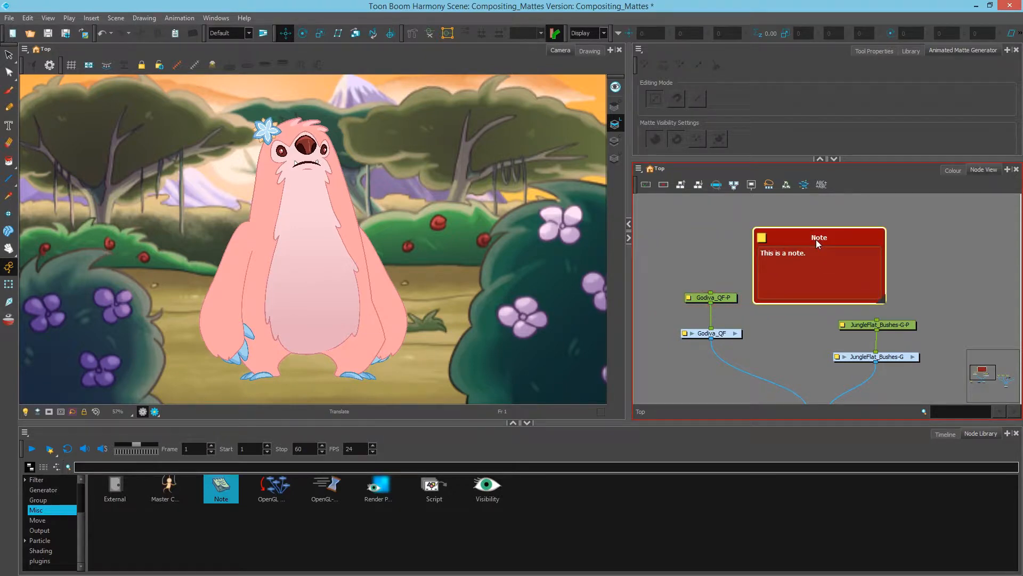
{"action": "key", "text": "Delete"}
Add an OpenGL Bypass node to the network and rearrange the nodes around the Composite node.
{"action": "left_click_drag", "start_coordinate": [779, 328], "coordinate": [799, 256]}
{"action": "left_click_drag", "start_coordinate": [274, 486], "coordinate": [857, 344]}
{"action": "left_click_drag", "start_coordinate": [848, 319], "coordinate": [840, 361]}
{"action": "left_click", "coordinate": [861, 307]}
{"action": "left_click_drag", "start_coordinate": [817, 290], "coordinate": [821, 319]}
Paste a copy of the Composite node and remove it, placing the OpenGL Bypass node just below the Composite.
{"action": "left_click", "coordinate": [826, 311]}
{"action": "key", "text": "ctrl+c"}
{"action": "key", "text": "ctrl+v"}
{"action": "left_click_drag", "start_coordinate": [714, 286], "coordinate": [693, 313]}
{"action": "key", "text": "Delete"}
{"action": "left_click_drag", "start_coordinate": [754, 313], "coordinate": [774, 333]}
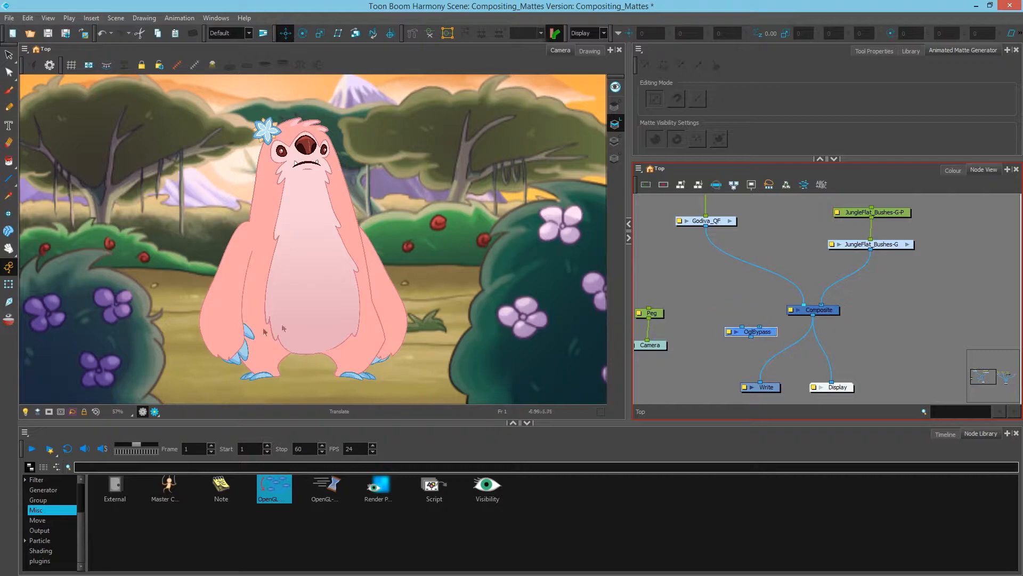
Connect Godiva_QF and the Composite into the OpenGL Bypass node and route its output to Display and Write.
{"action": "left_click_drag", "start_coordinate": [829, 314], "coordinate": [821, 311]}
{"action": "left_click_drag", "start_coordinate": [703, 226], "coordinate": [742, 327]}
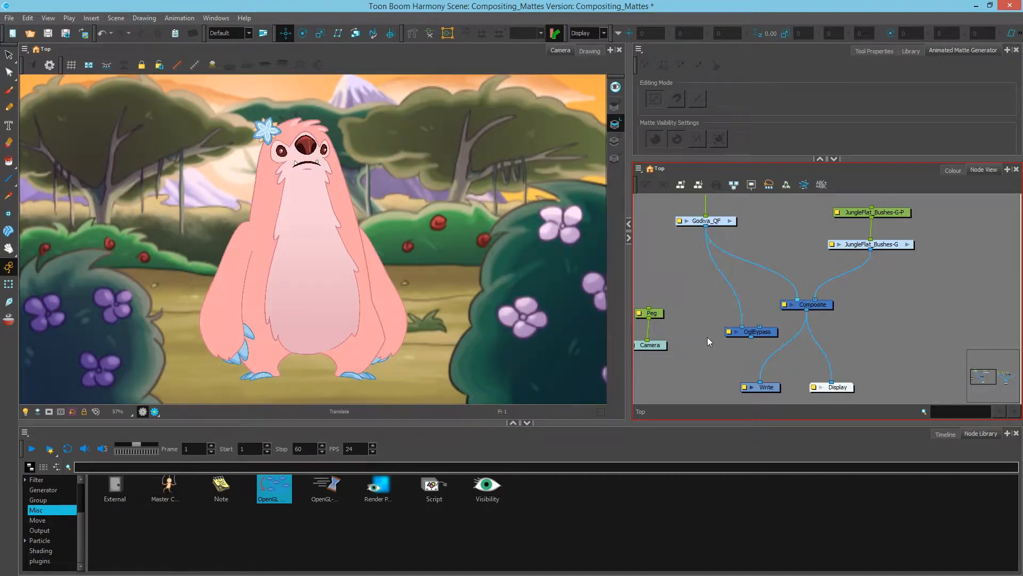
{"action": "left_click_drag", "start_coordinate": [806, 310], "coordinate": [835, 389]}
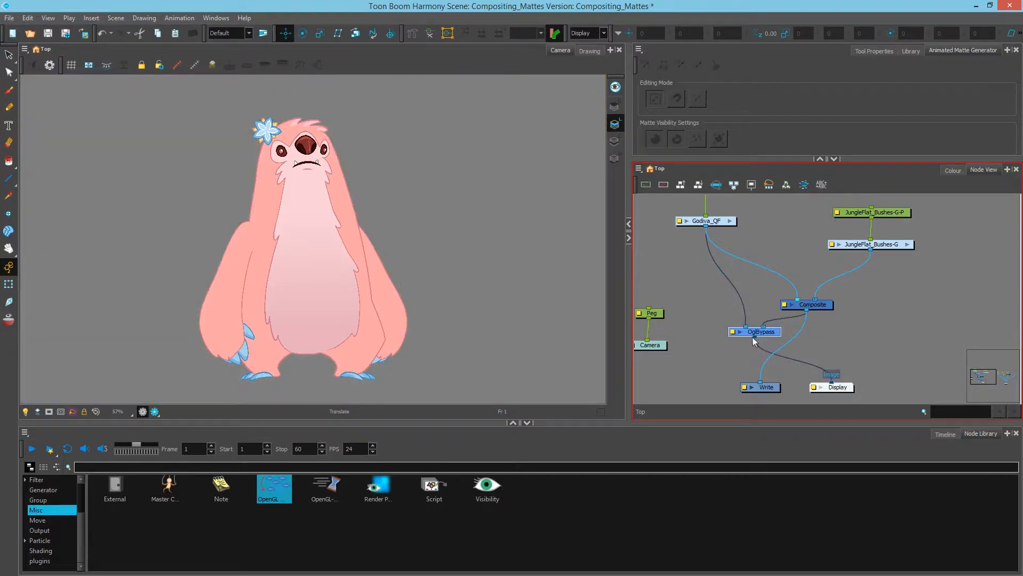
{"action": "left_click_drag", "start_coordinate": [754, 336], "coordinate": [800, 339]}
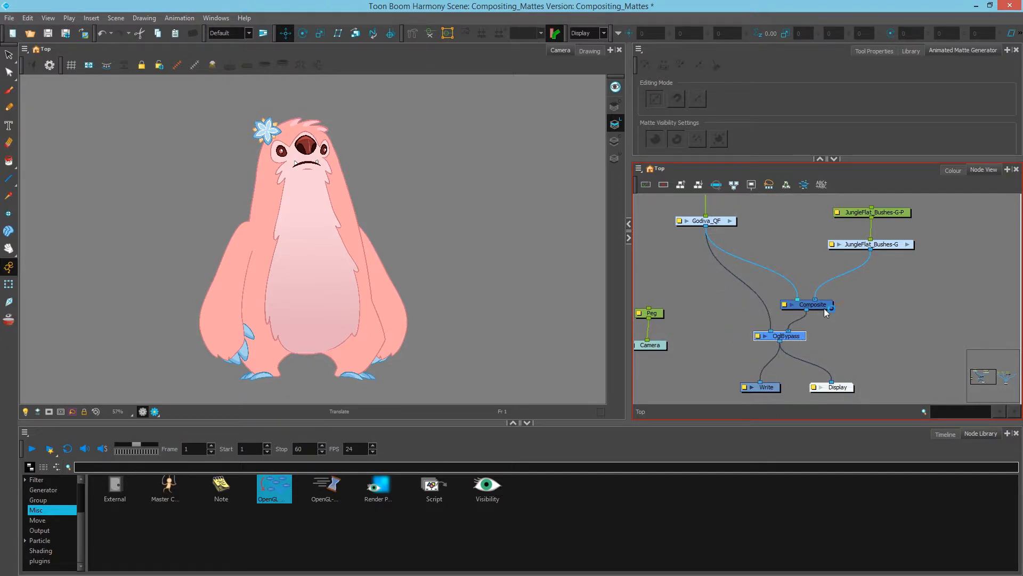
{"action": "left_click", "coordinate": [802, 336]}
{"action": "left_click", "coordinate": [731, 299]}
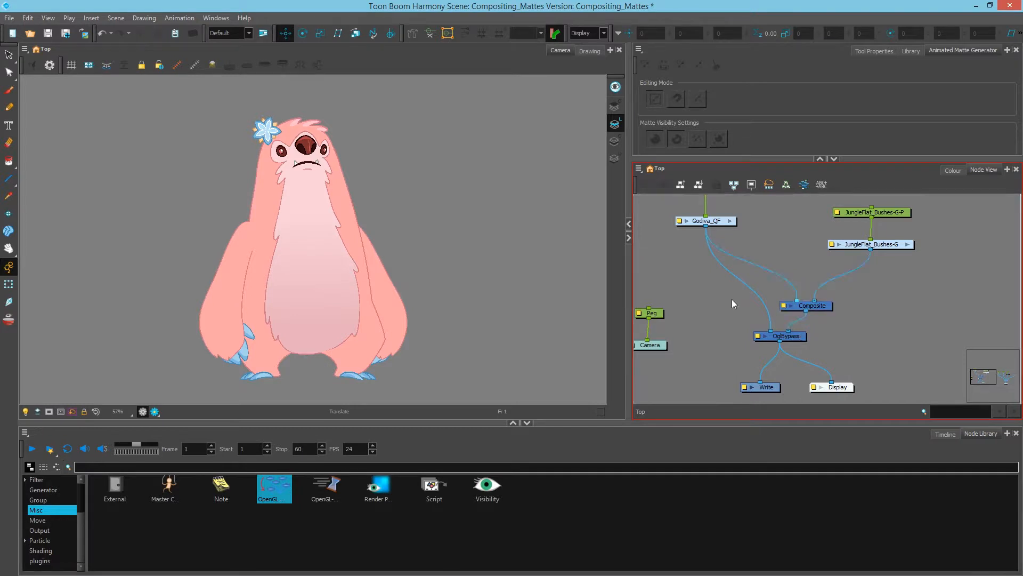
Insert a pasted Composite node between Godiva_QF and the OpenGL Bypass node, and rename it Composite_OpenGL.
{"action": "key", "text": "ctrl+v"}
{"action": "left_click_drag", "start_coordinate": [760, 302], "coordinate": [749, 316]}
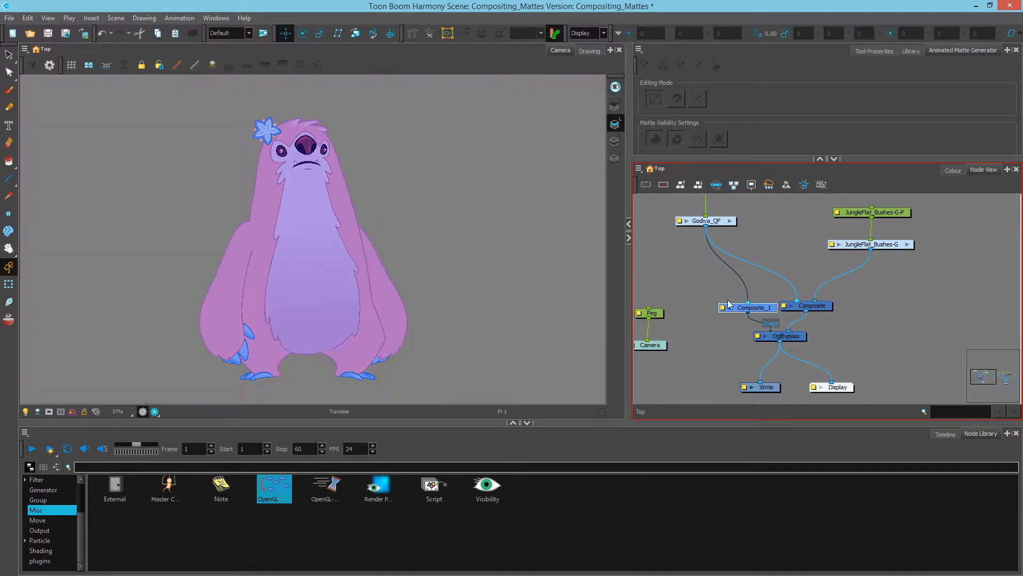
{"action": "double_click", "coordinate": [726, 309]}
{"action": "left_click", "coordinate": [418, 221]}
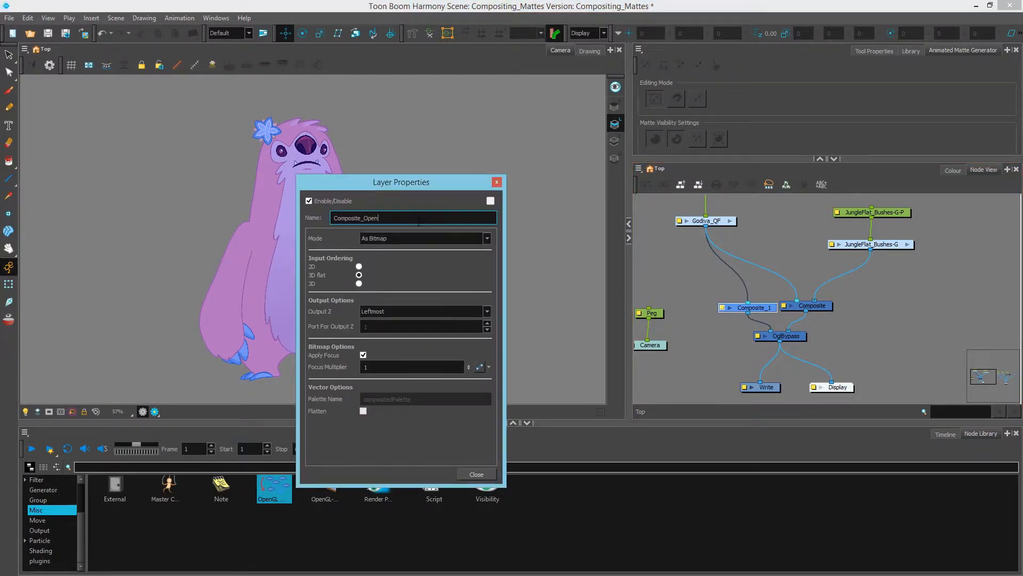
{"action": "type", "text": "OpenGL"}
{"action": "key", "text": "Return"}
Reposition the original Composite node and rename it Composite_Render.
{"action": "left_click", "coordinate": [789, 308], "text": "shift"}
{"action": "mouse_move", "coordinate": [824, 307]}
{"action": "left_mouse_down"}
{"action": "mouse_move", "coordinate": [841, 308]}
{"action": "mouse_move", "coordinate": [803, 309]}
{"action": "mouse_move", "coordinate": [829, 311]}
{"action": "left_mouse_up"}
{"action": "left_click", "coordinate": [845, 313]}
{"action": "left_click", "coordinate": [791, 308]}
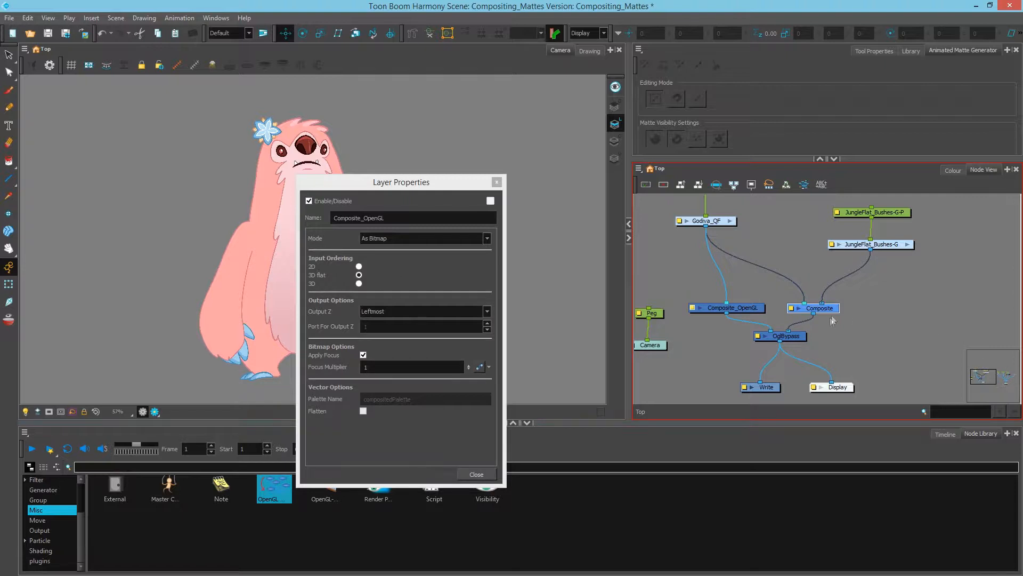
{"action": "left_click", "coordinate": [791, 308]}
{"action": "left_click", "coordinate": [409, 218]}
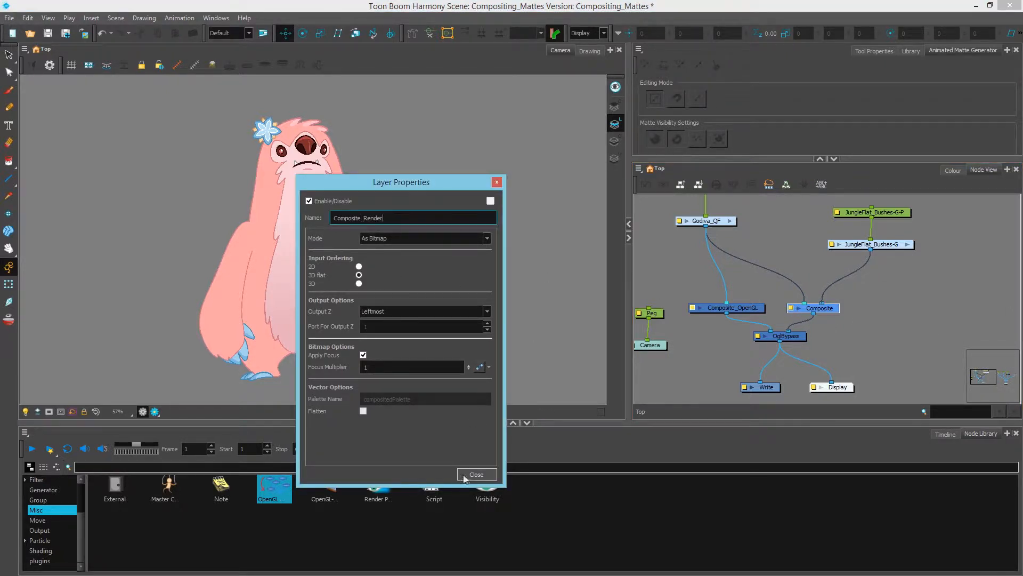
{"action": "key", "text": "Return"}
{"action": "left_click", "coordinate": [480, 474]}
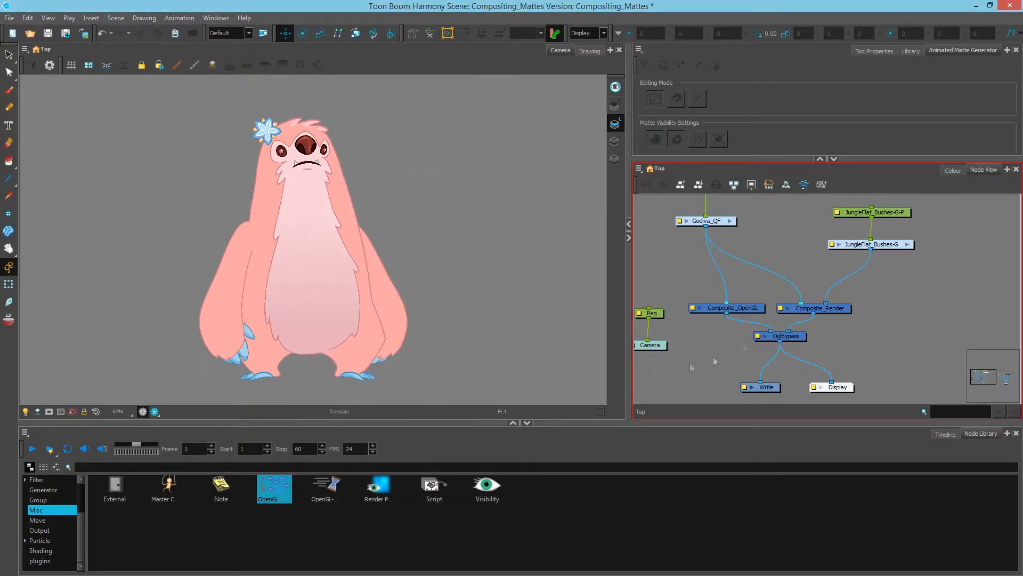
Space out the OpenGL Bypass, Composite_Render and Composite_OpenGL nodes in the network.
{"action": "left_click_drag", "start_coordinate": [799, 337], "coordinate": [799, 342]}
{"action": "left_click_drag", "start_coordinate": [829, 311], "coordinate": [857, 308]}
{"action": "left_click_drag", "start_coordinate": [752, 312], "coordinate": [755, 311]}
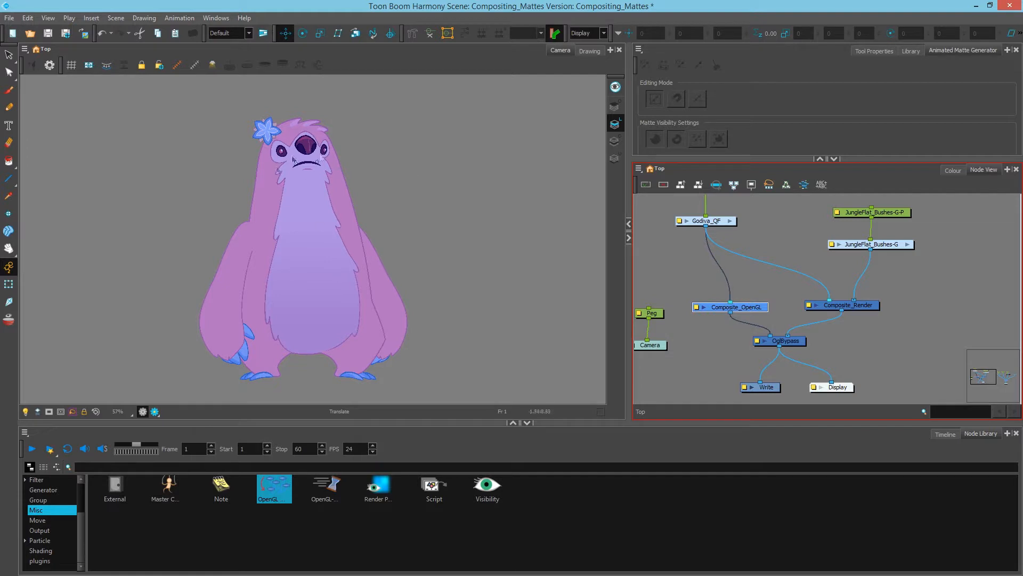
{"action": "left_click_drag", "start_coordinate": [759, 309], "coordinate": [765, 307]}
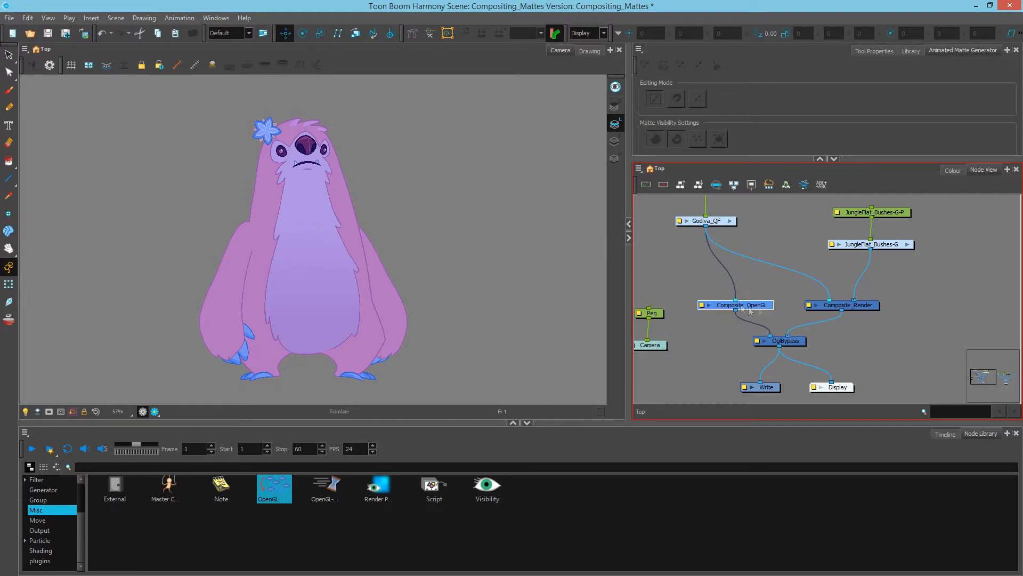
{"action": "left_click_drag", "start_coordinate": [858, 305], "coordinate": [858, 303]}
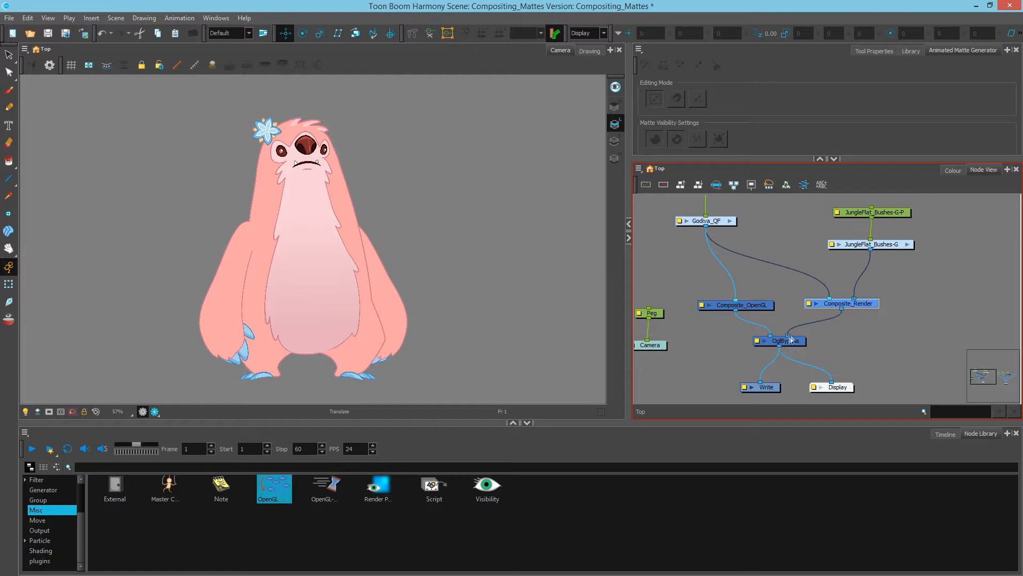
Delete the OpenGL Bypass and Composite_OpenGL nodes, leaving Composite_Render connected directly to Write and Display.
{"action": "left_click_drag", "start_coordinate": [788, 336], "coordinate": [772, 377]}
{"action": "left_click_drag", "start_coordinate": [847, 318], "coordinate": [729, 301]}
{"action": "key", "text": "Delete"}
Add an OpenGL-Cache-Lock node below Godiva_QF and delete it.
{"action": "left_click_drag", "start_coordinate": [326, 487], "coordinate": [735, 291]}
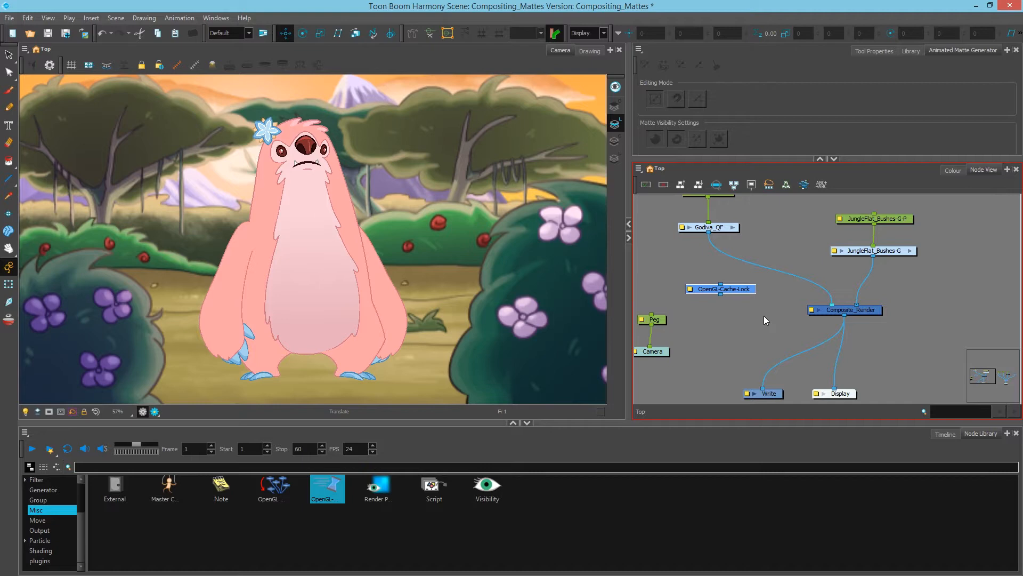
{"action": "key", "text": "Delete"}
Insert a Render Preview node between Godiva_QF and Composite_Render, moving Composite_Render lower in the network.
{"action": "left_click_drag", "start_coordinate": [378, 486], "coordinate": [777, 293]}
{"action": "left_click_drag", "start_coordinate": [874, 311], "coordinate": [835, 342]}
{"action": "left_click", "coordinate": [858, 339]}
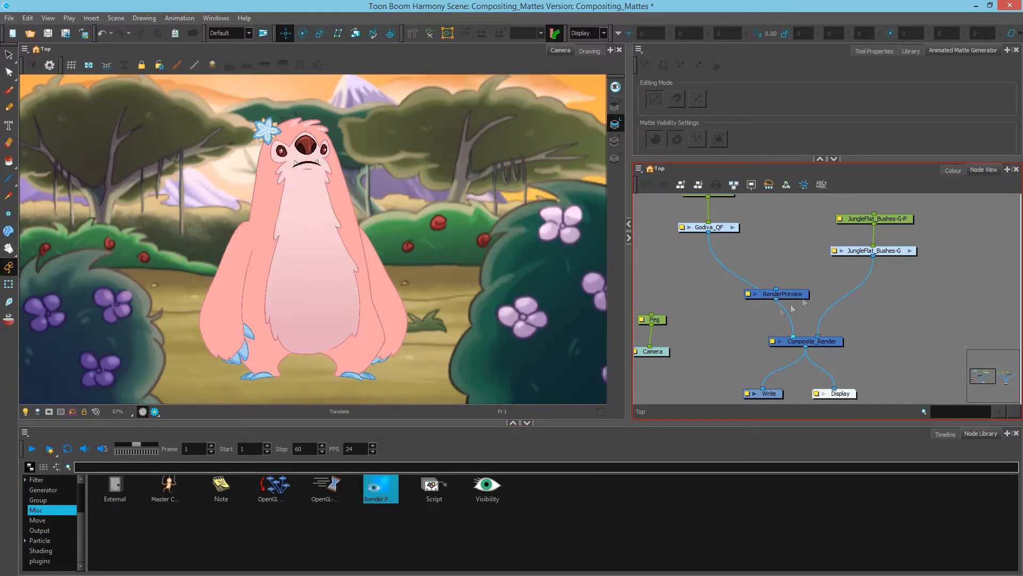
Detach the Render Preview node from Godiva_QF and insert it between JungleFlat_Bushes-G and Composite_Render.
{"action": "left_click_drag", "start_coordinate": [794, 295], "coordinate": [839, 290]}
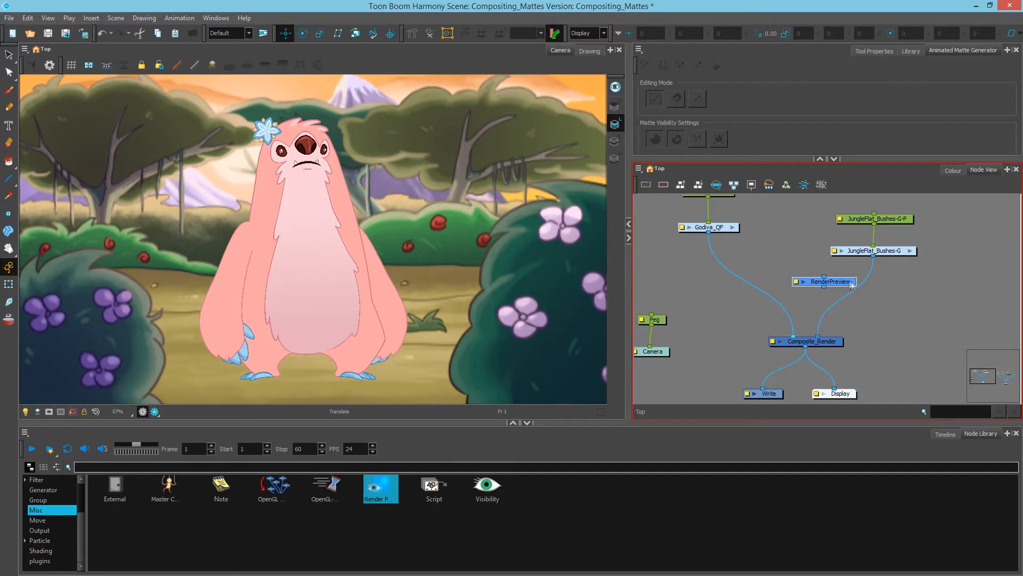
{"action": "left_click_drag", "start_coordinate": [842, 286], "coordinate": [884, 289]}
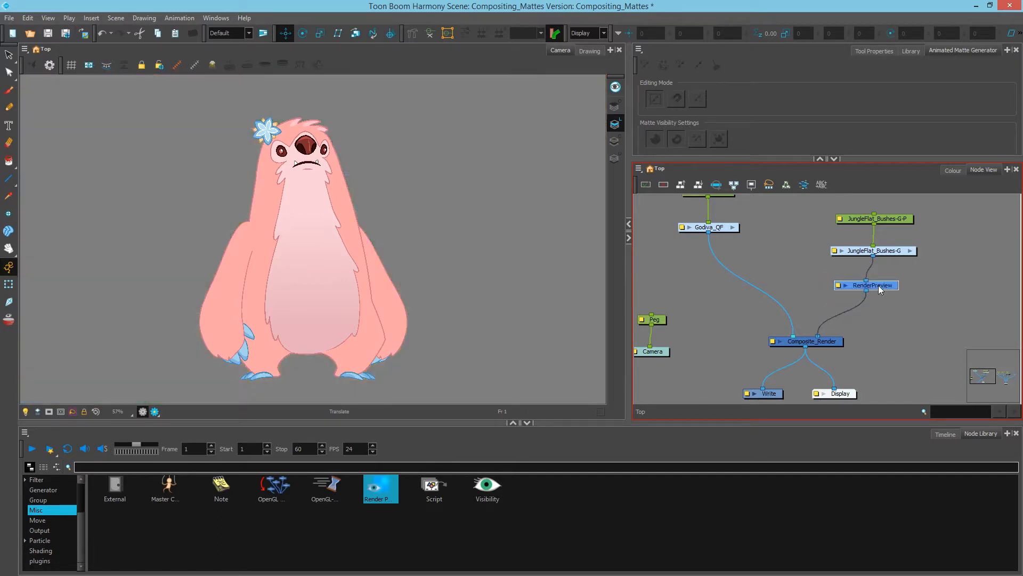
{"action": "left_click", "coordinate": [746, 217]}
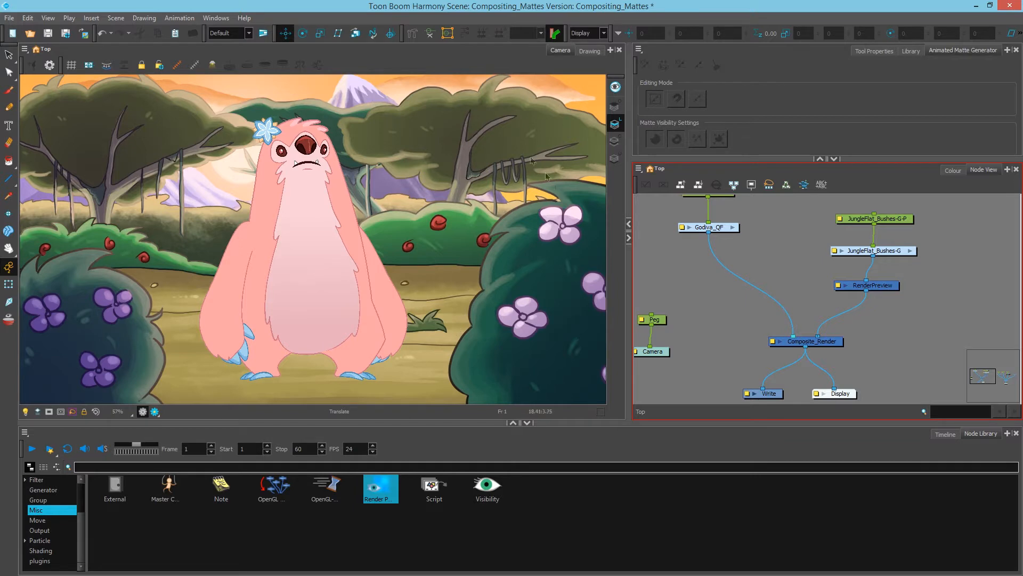
Review the RenderPreview node's layer properties and delete the node, leaving JungleFlat_Bushes-G connected directly to Composite_Render.
{"action": "double_click", "coordinate": [840, 287]}
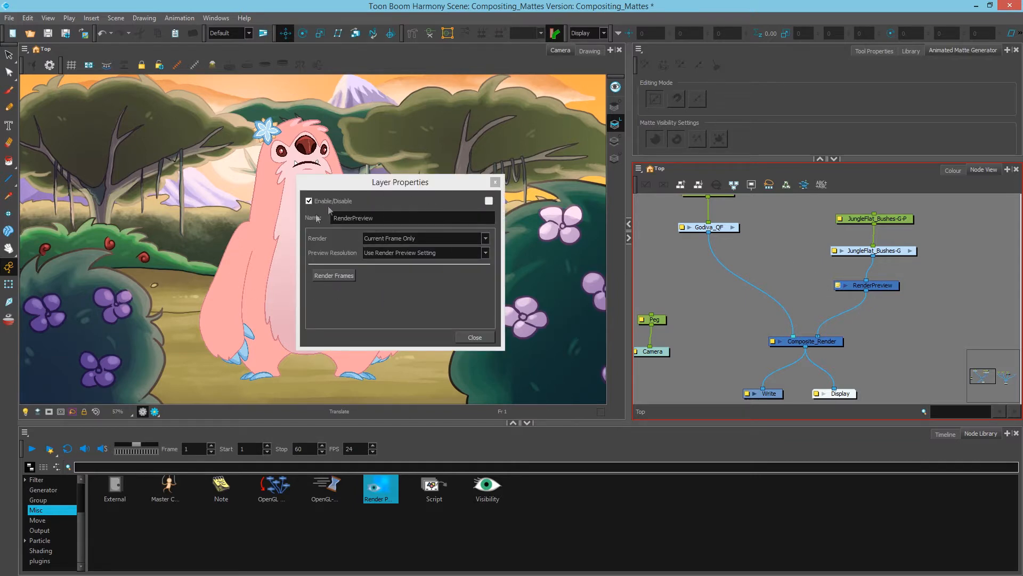
{"action": "left_click", "coordinate": [486, 340]}
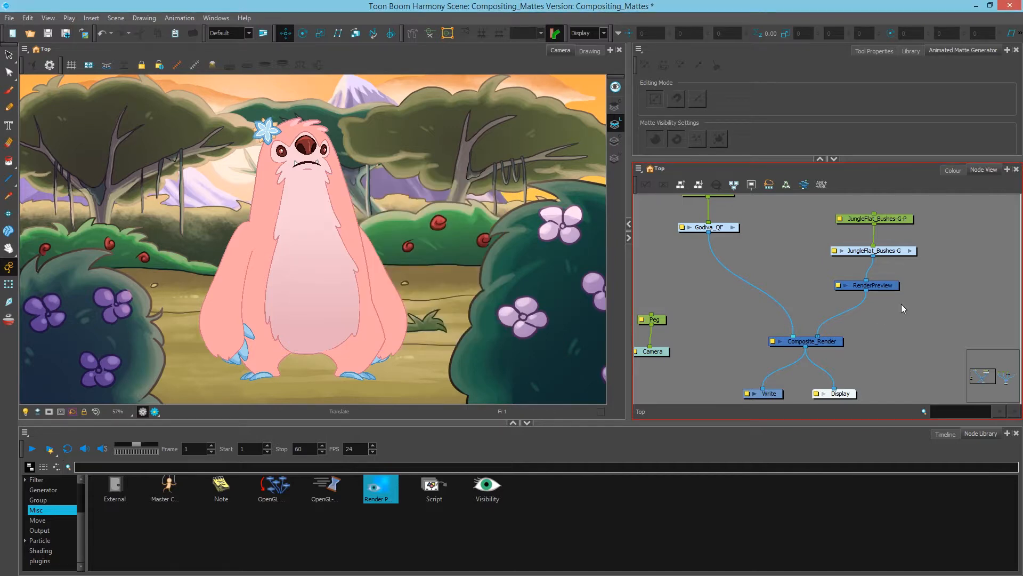
{"action": "key", "text": "Delete"}
Add a Script node beside the Godiva_QF connection, inspect its UI Script properties, and delete it.
{"action": "left_click_drag", "start_coordinate": [434, 486], "coordinate": [775, 283]}
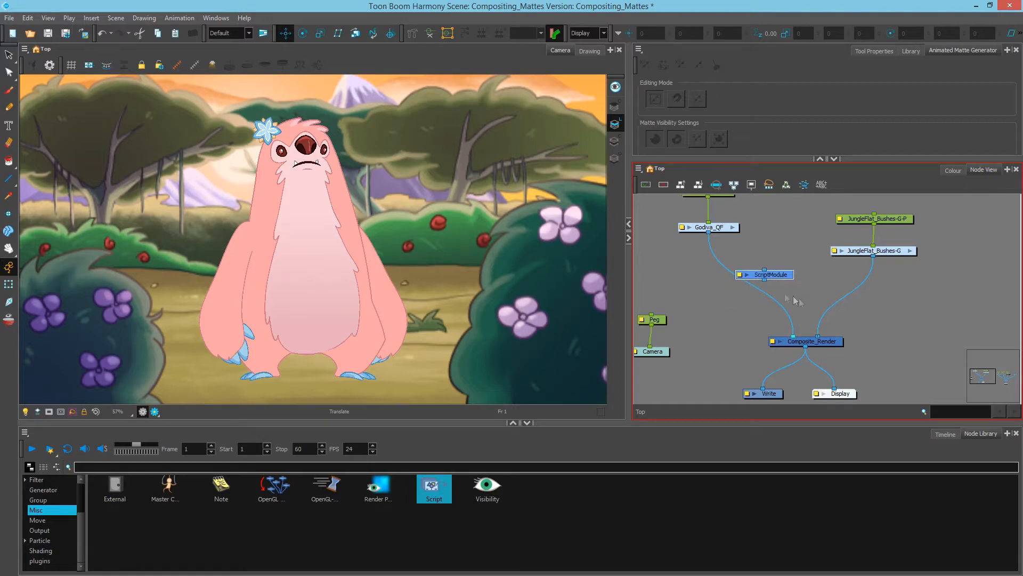
{"action": "double_click", "coordinate": [744, 275]}
{"action": "left_click", "coordinate": [507, 235]}
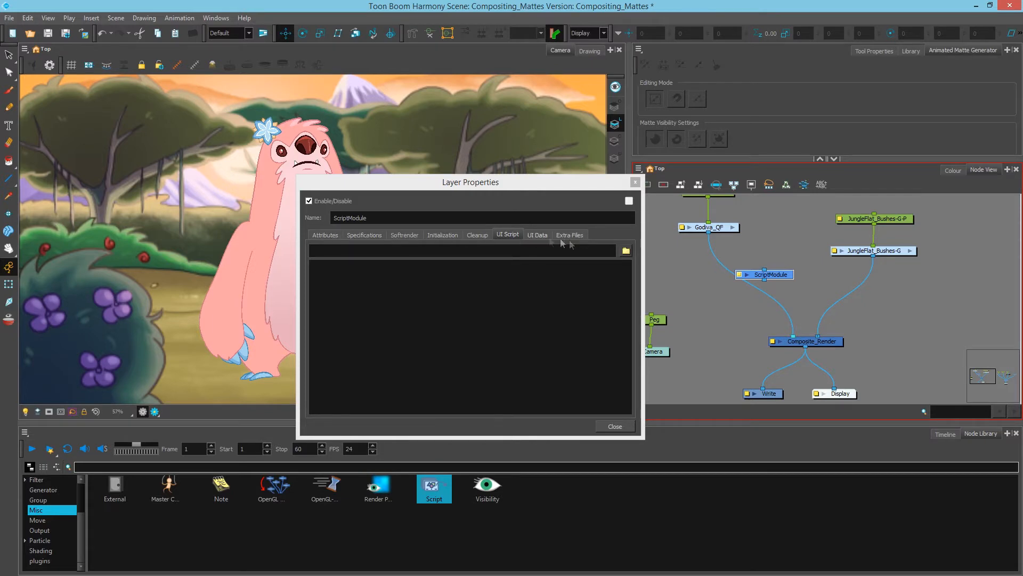
{"action": "left_click", "coordinate": [619, 426]}
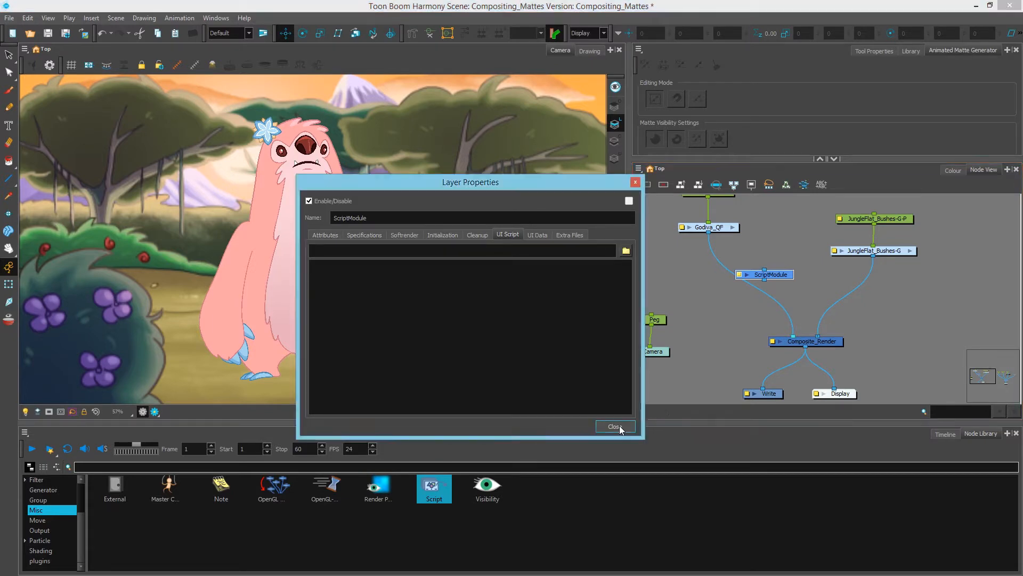
{"action": "key", "text": "Delete"}
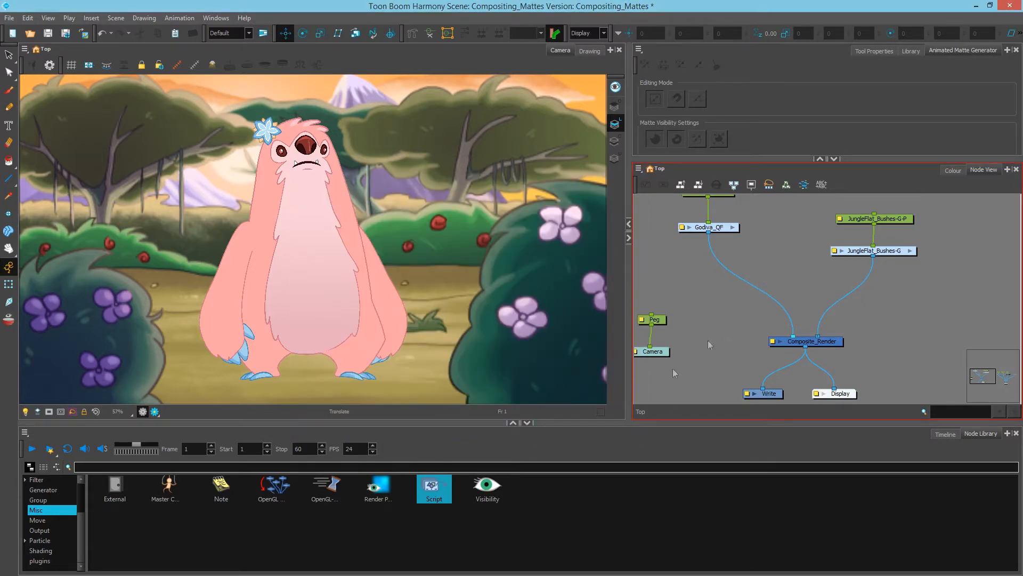
Insert a Visibility node between Godiva_QF and Composite_Render and preview the render with its Soft Render option disabled.
{"action": "left_click_drag", "start_coordinate": [488, 486], "coordinate": [733, 293]}
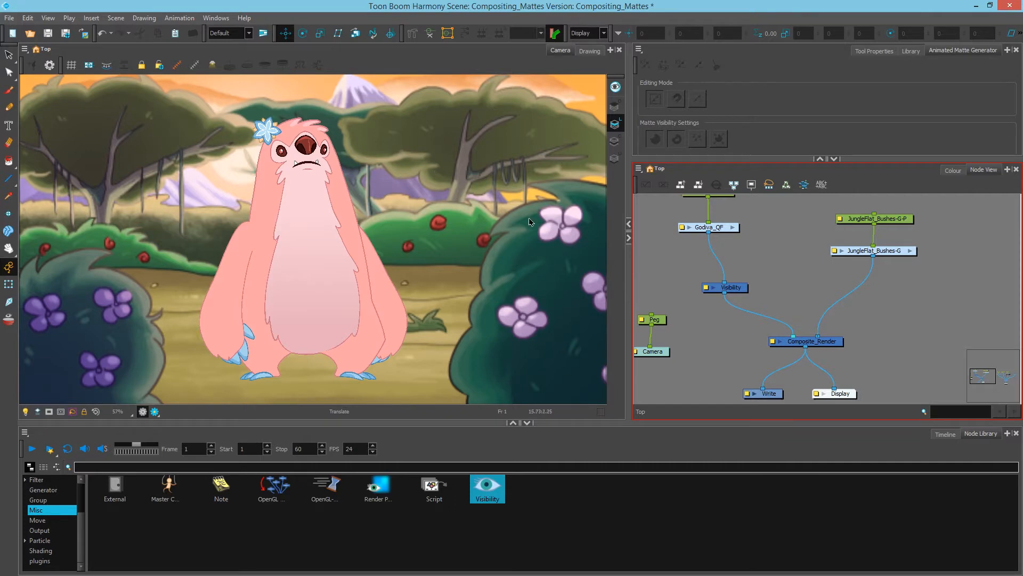
{"action": "double_click", "coordinate": [706, 286]}
{"action": "left_click_drag", "start_coordinate": [368, 180], "coordinate": [565, 118]}
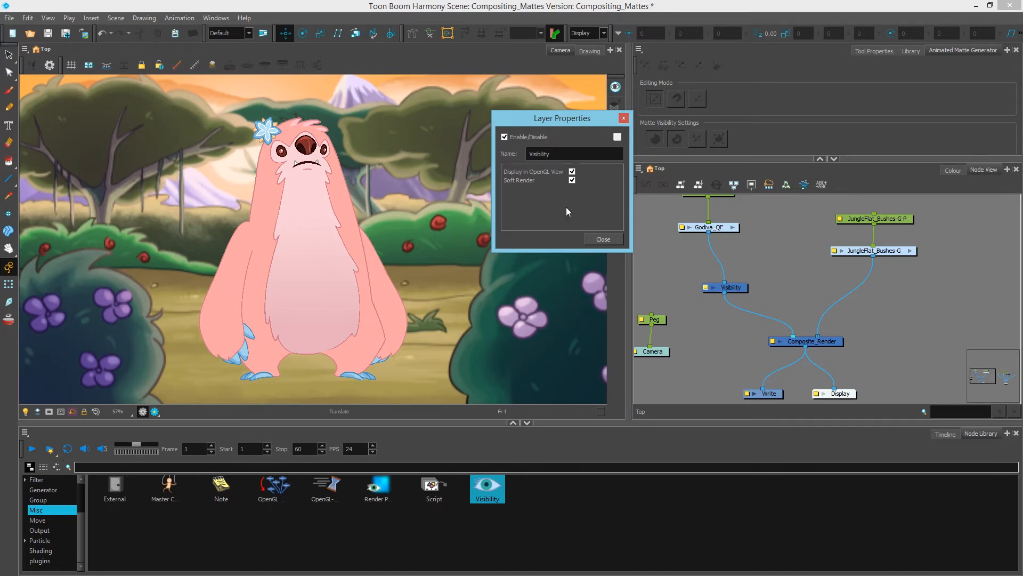
{"action": "left_click", "coordinate": [572, 181]}
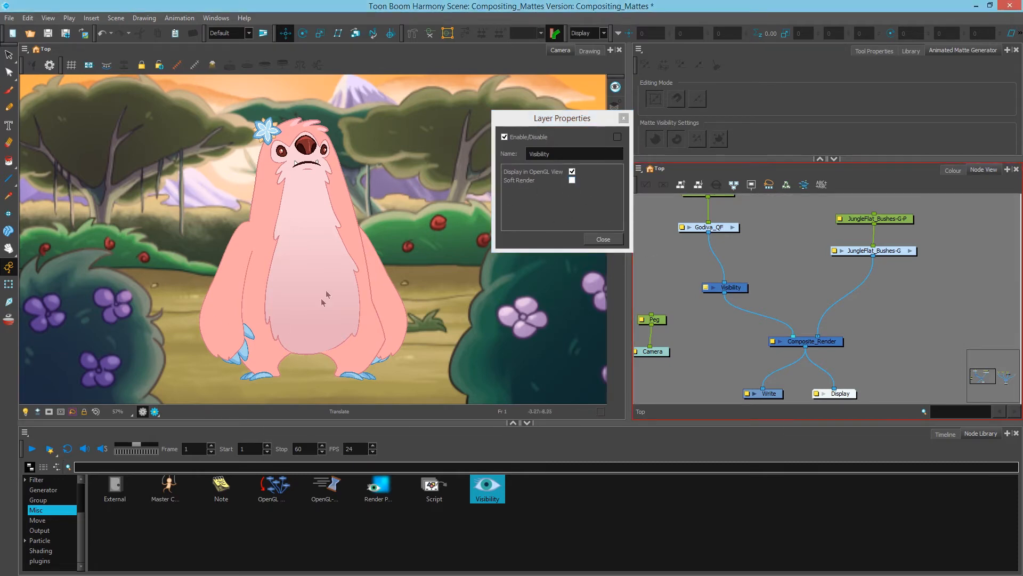
{"action": "left_click", "coordinate": [155, 412]}
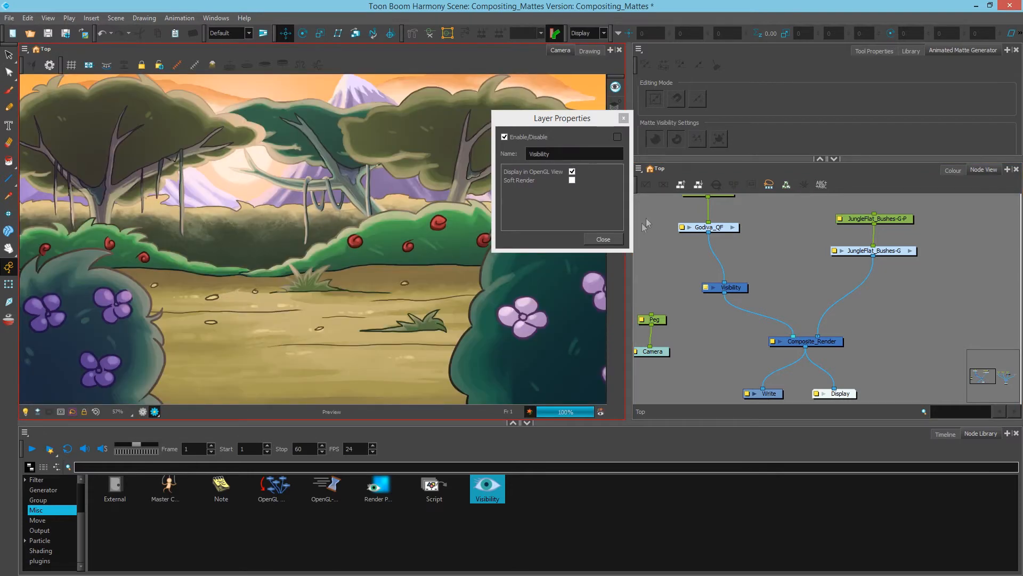
Re-enable Soft Render and disable Display in OpenGL View on the Visibility node, returning the camera to the OpenGL view.
{"action": "left_click", "coordinate": [572, 180]}
{"action": "left_click", "coordinate": [572, 172]}
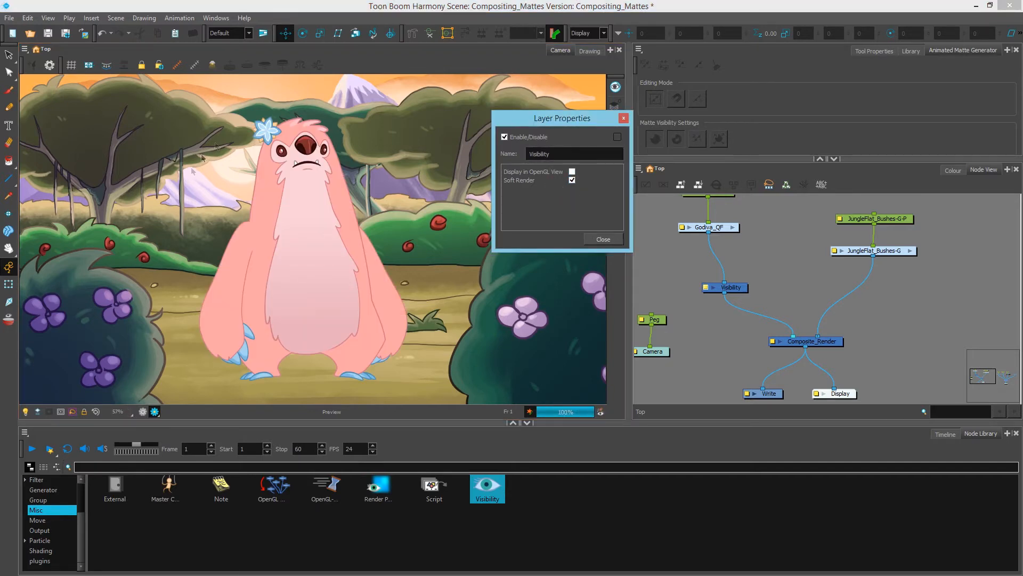
{"action": "left_click", "coordinate": [154, 411]}
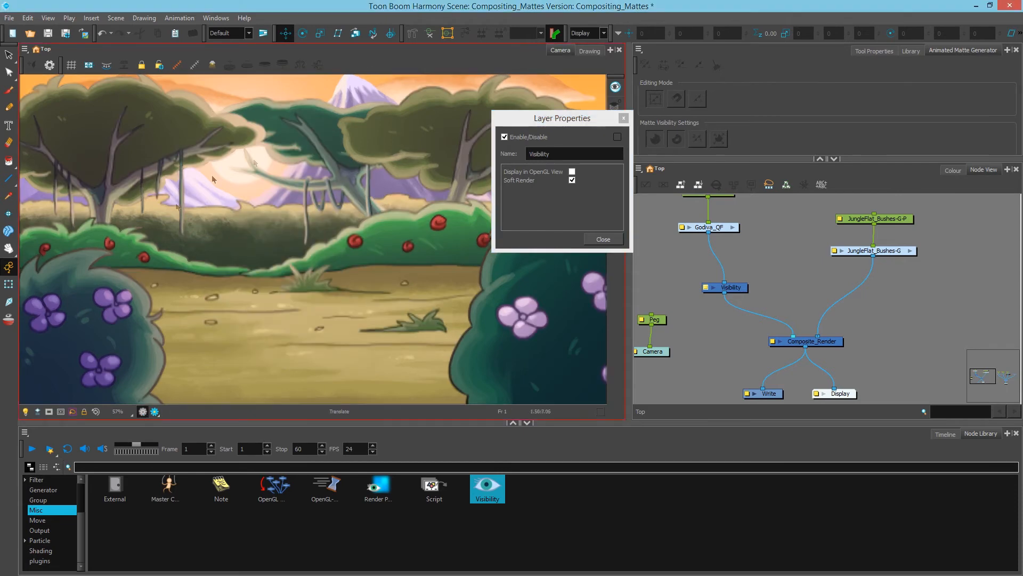
{"action": "left_click", "coordinate": [604, 239]}
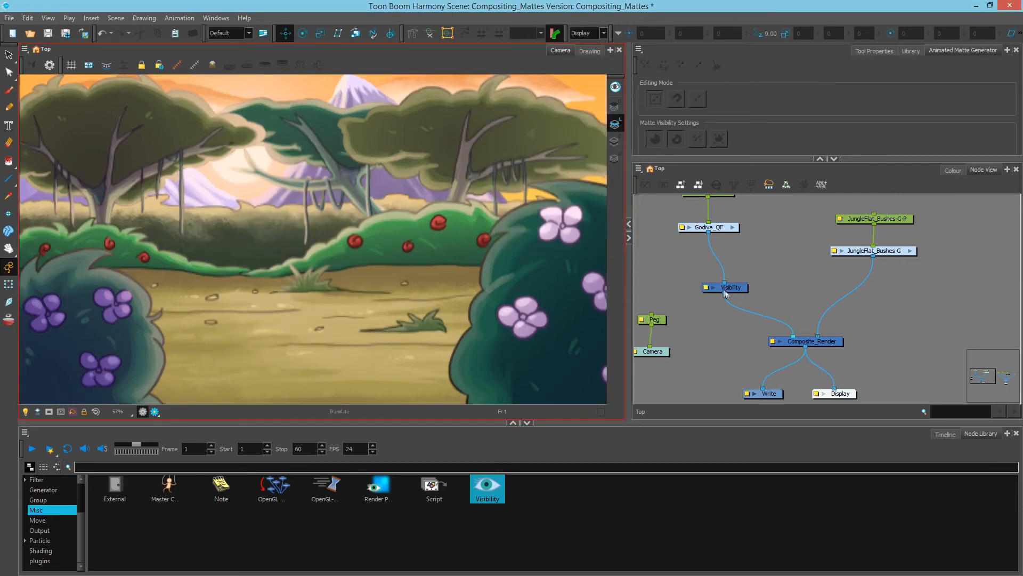
Detach the Visibility node from the Godiva_QF connection and place it unconnected just below and beside Godiva_QF.
{"action": "left_click_drag", "start_coordinate": [732, 291], "coordinate": [793, 267]}
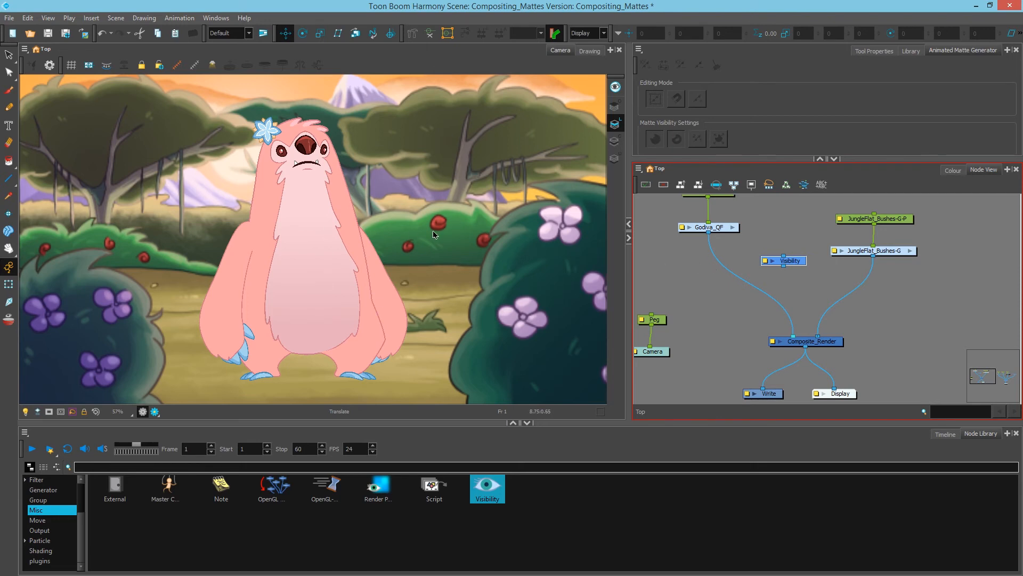
{"action": "left_click_drag", "start_coordinate": [801, 260], "coordinate": [774, 263]}
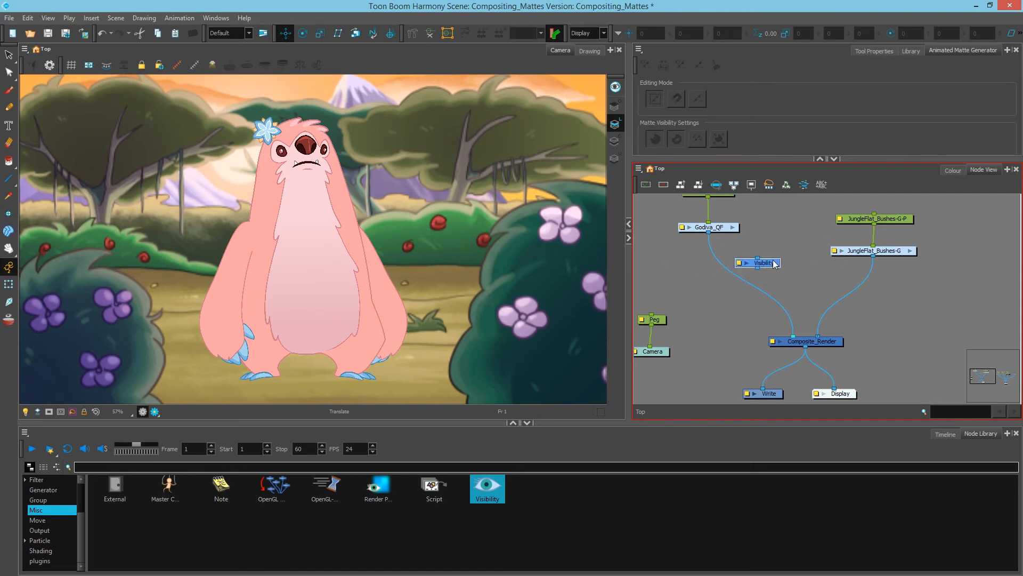